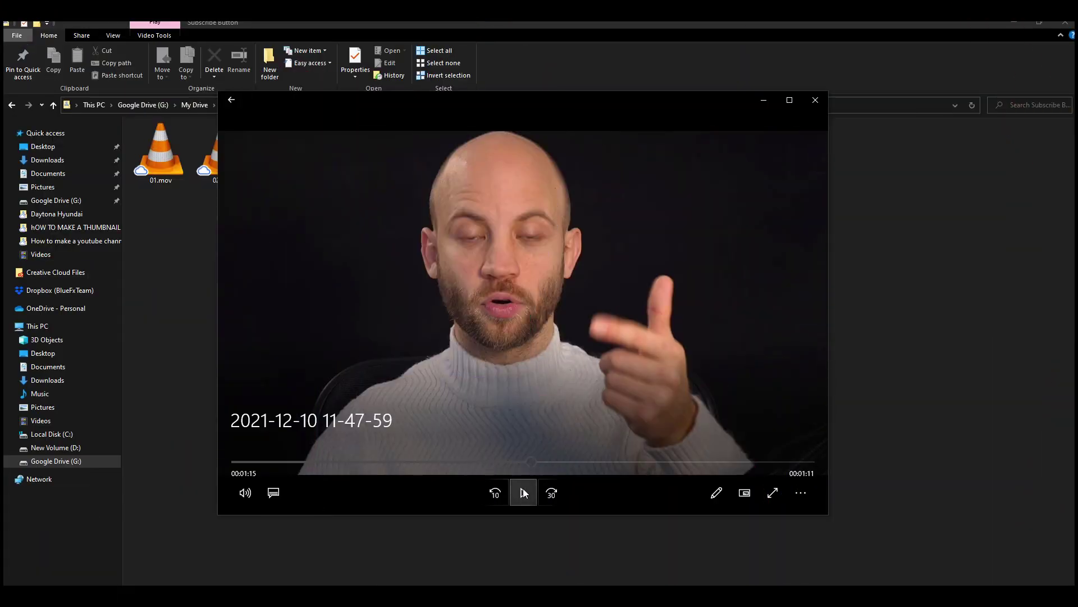
Scrub the presenter clip, pausing and skipping ahead to about 00:01:21, then resume playback.
click(523, 493)
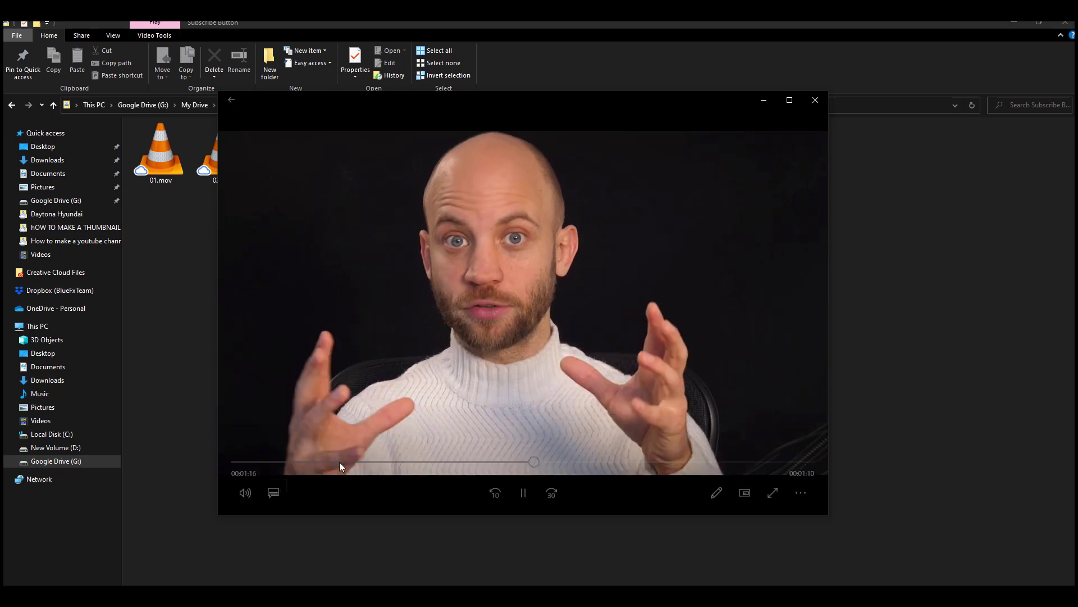
click(500, 461)
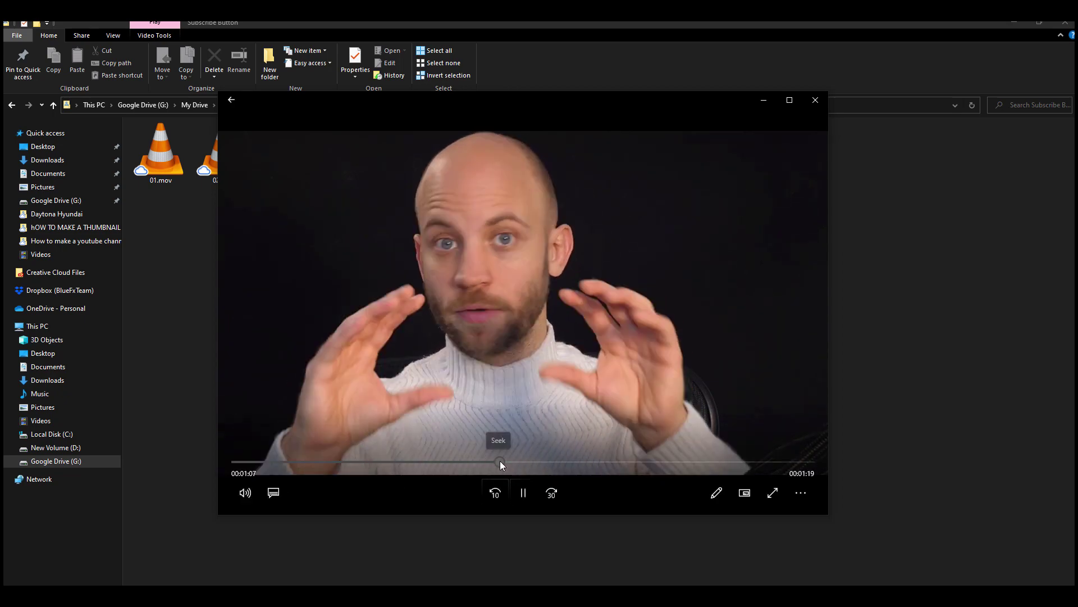
click(520, 492)
click(521, 490)
click(554, 462)
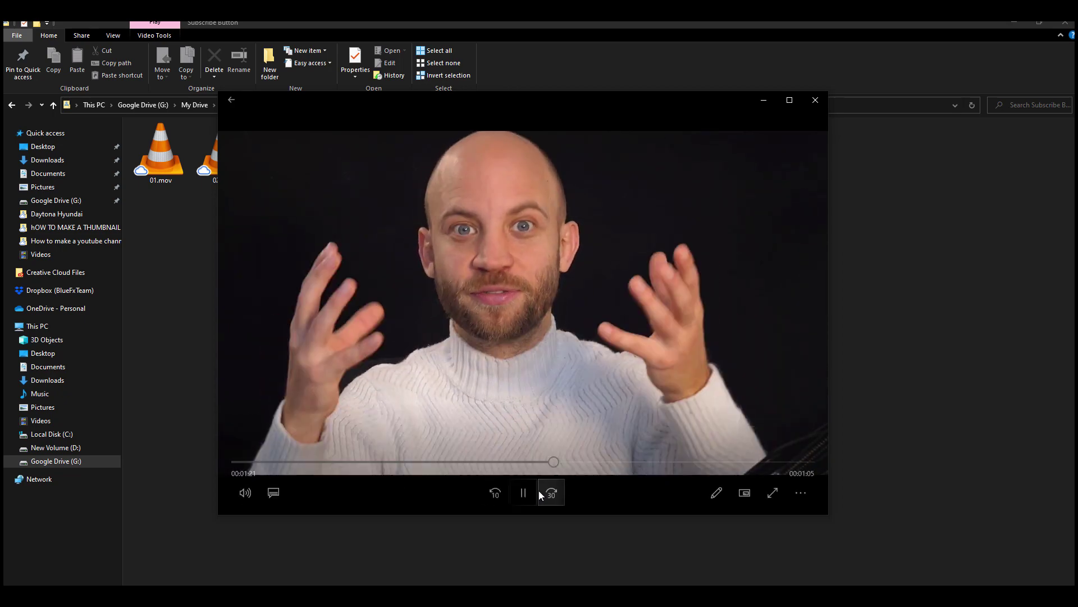
click(531, 490)
click(530, 490)
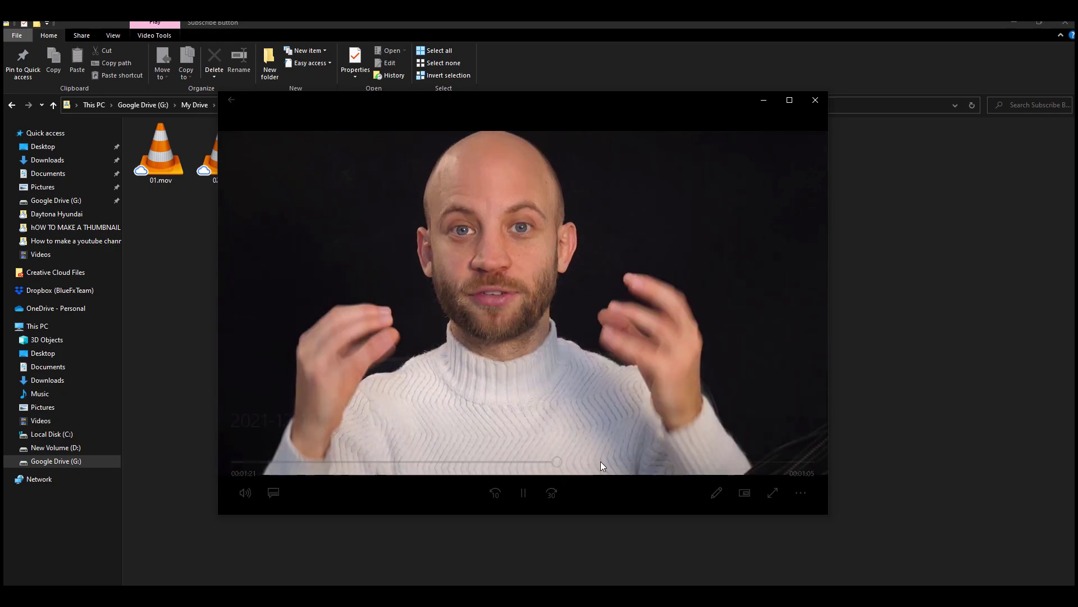
click(596, 460)
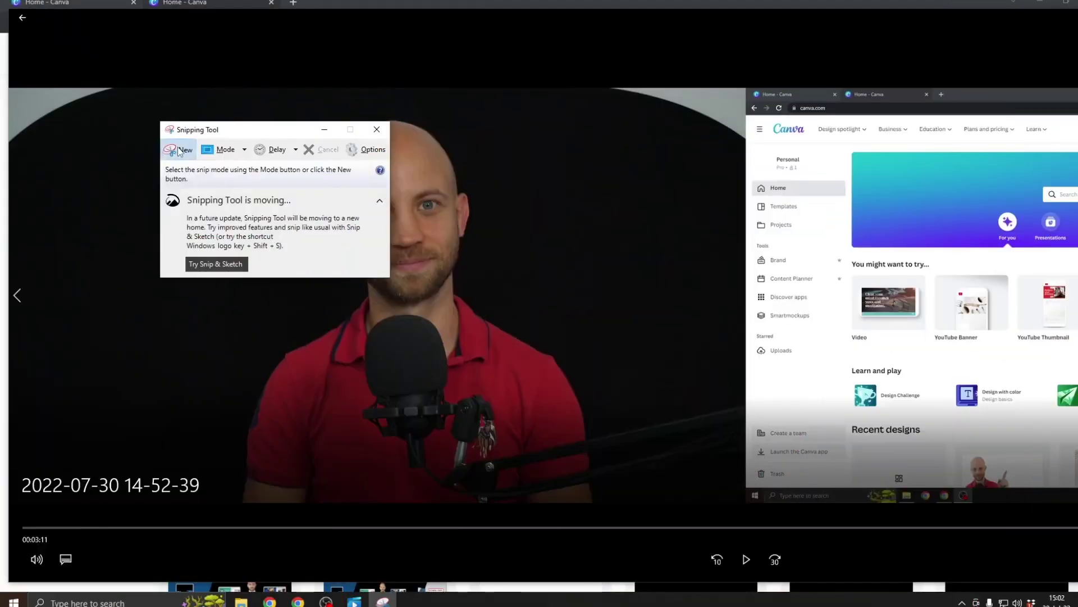
Take a new rectangular snip of the paused presenter frame.
click(179, 151)
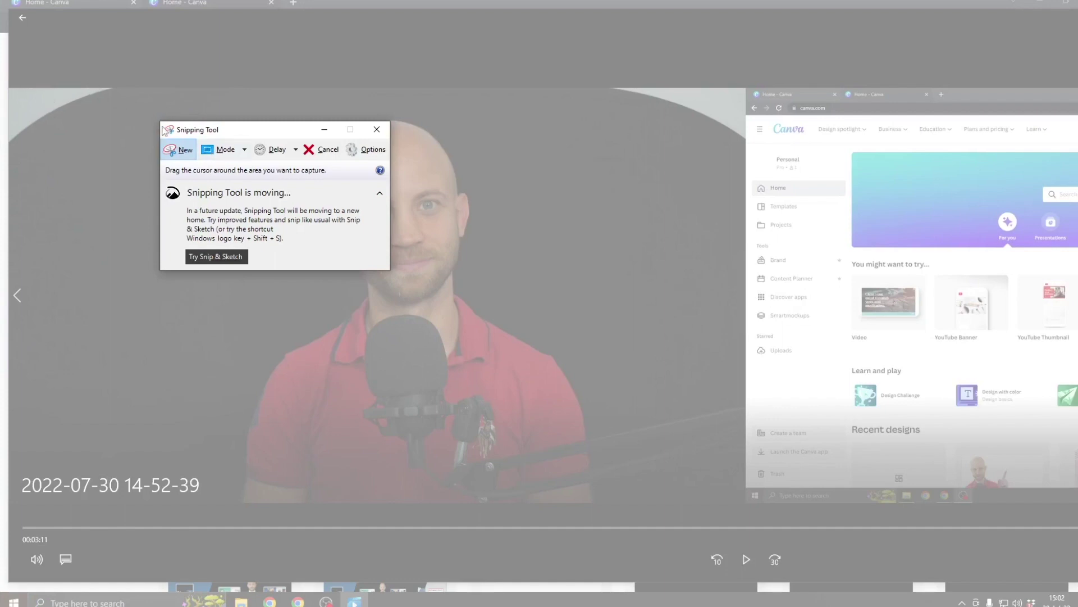
drag(208, 128, 244, 128)
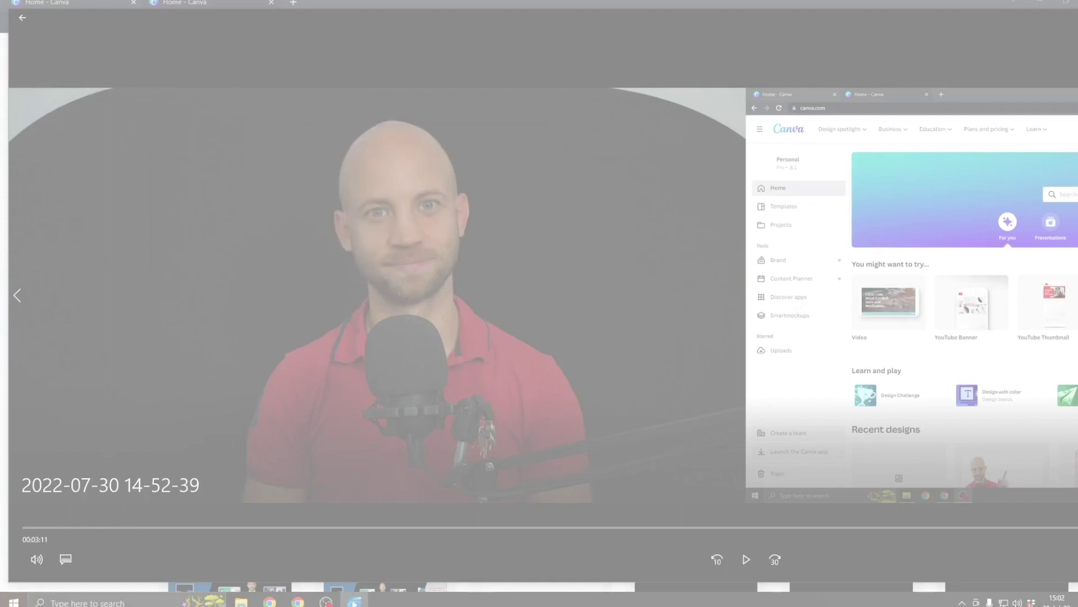
drag(9, 87, 746, 506)
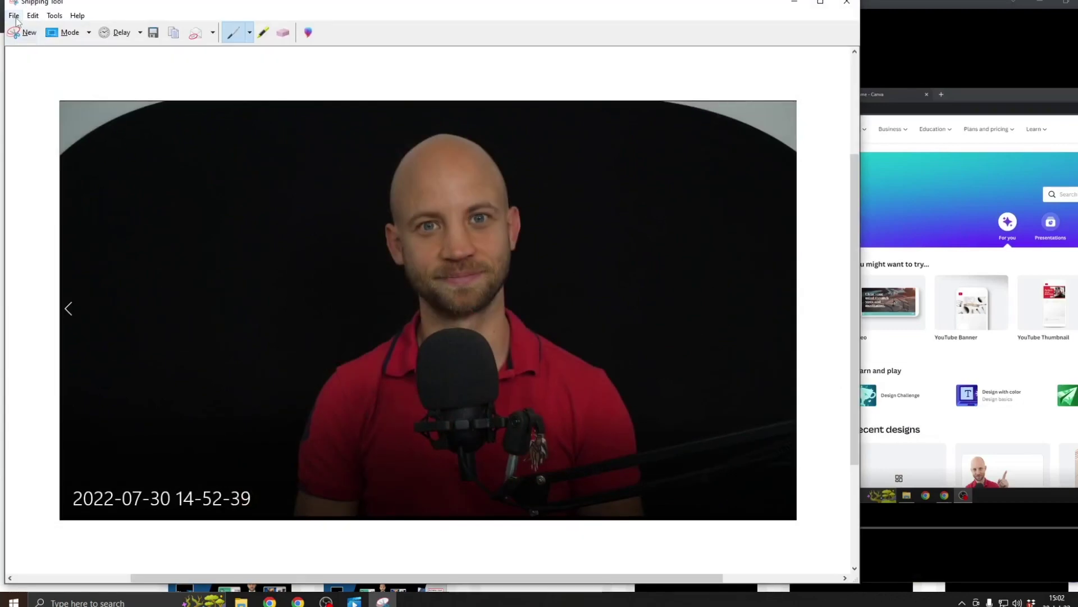
Save the snip as Smile.PNG on the Desktop.
click(15, 17)
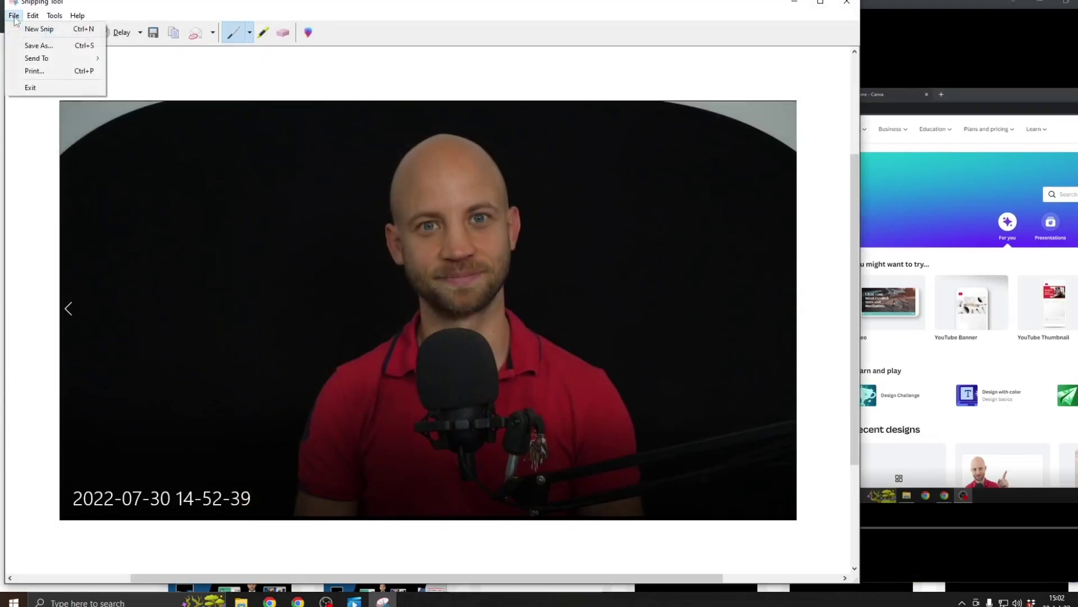
click(40, 46)
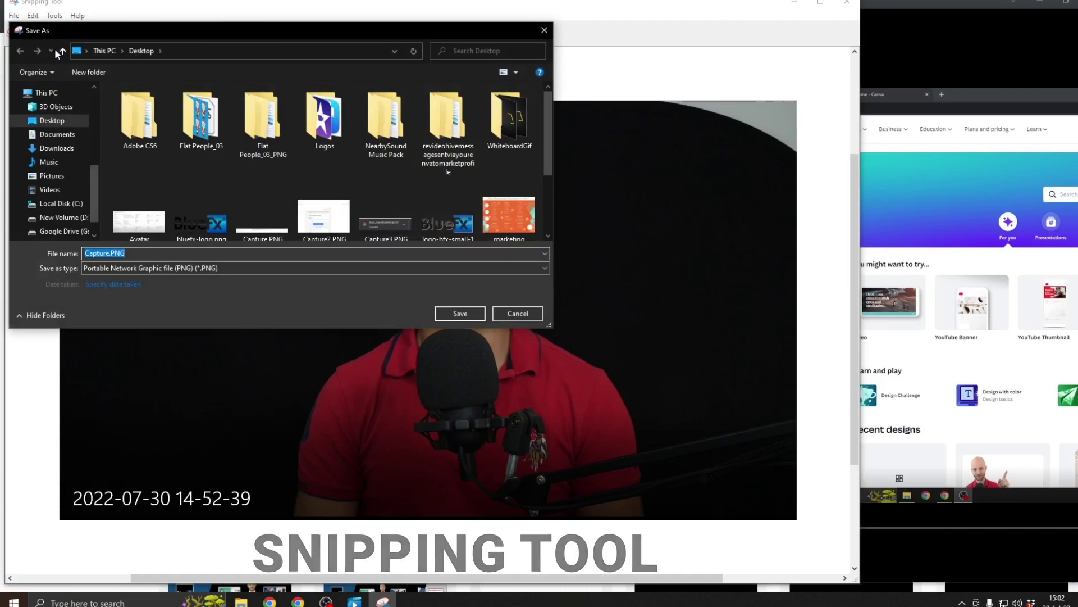
text(sM)
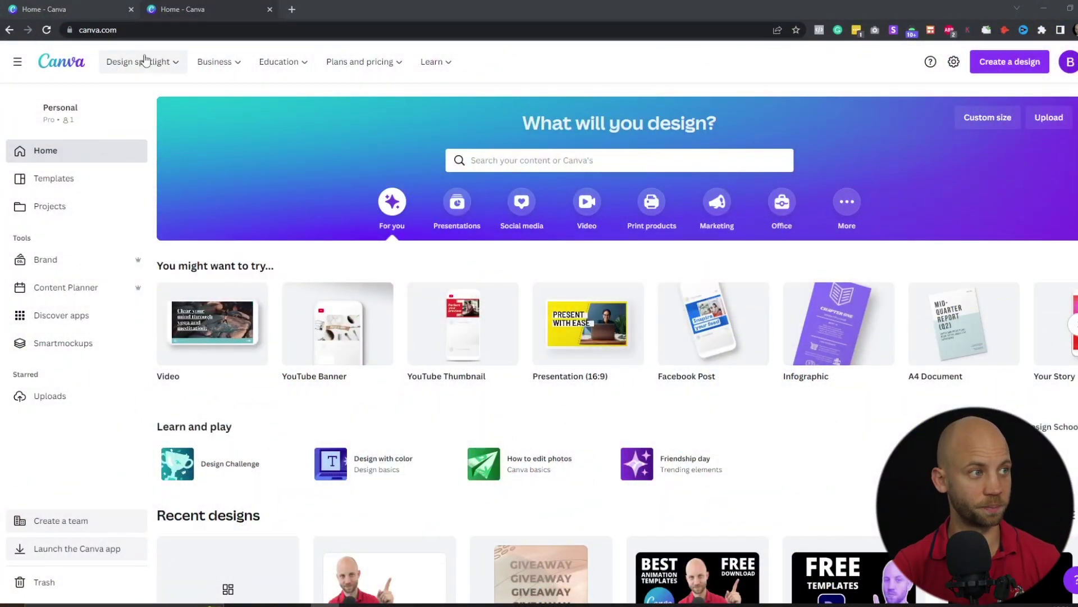
Start a blank YouTube Thumbnail design and upload Smile.PNG from the computer.
mouse_move(145, 61)
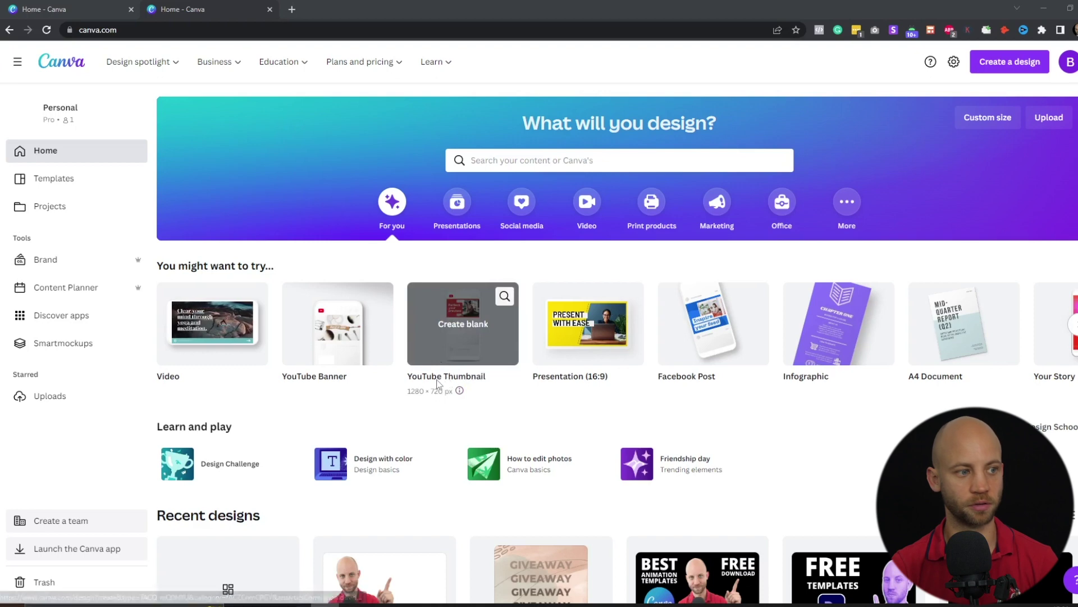
click(461, 342)
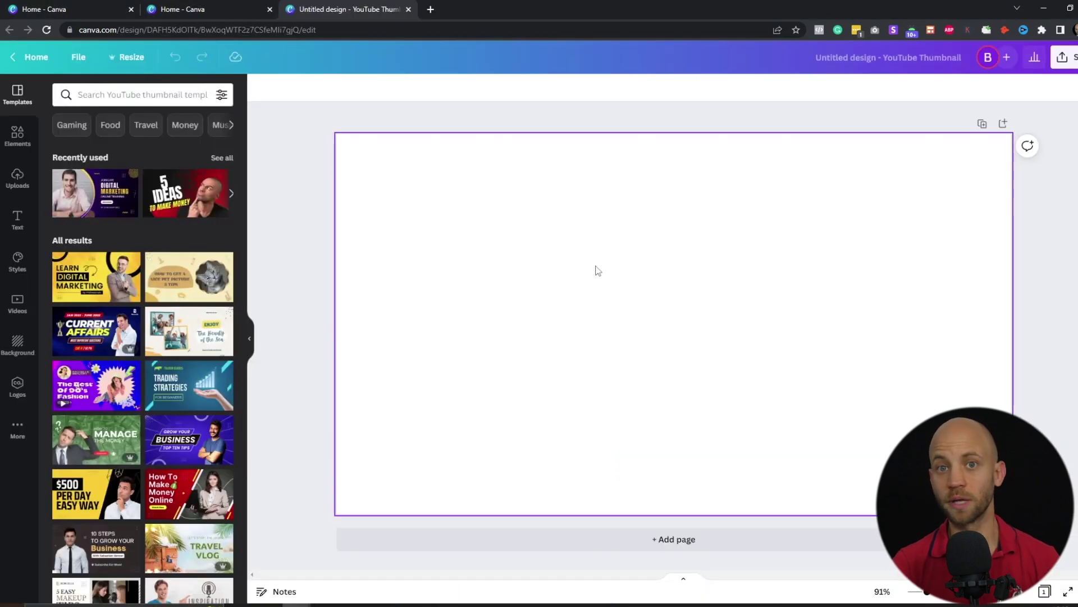
click(17, 180)
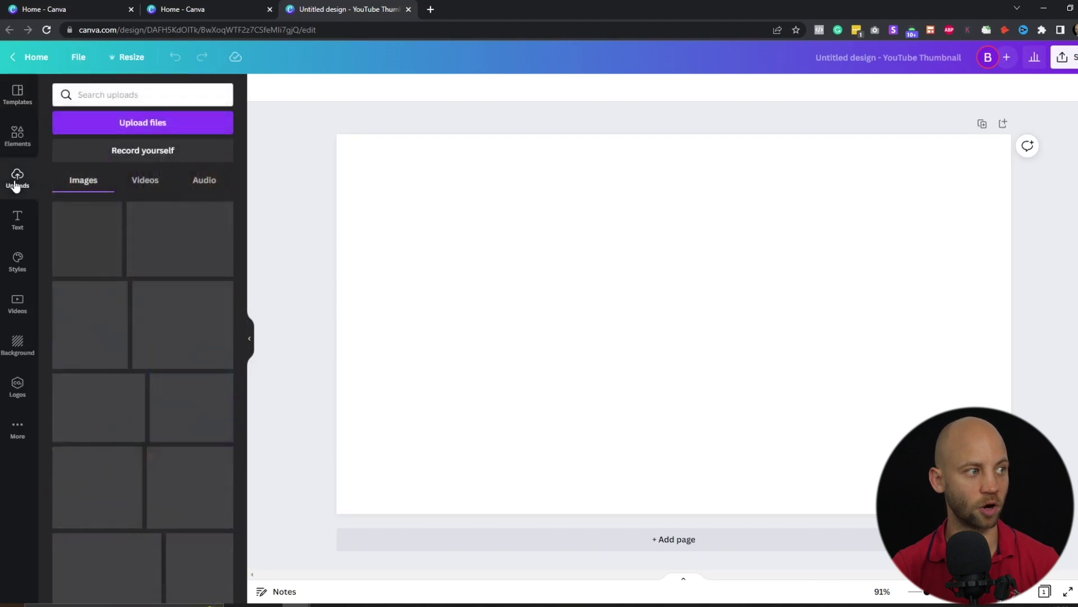
click(159, 124)
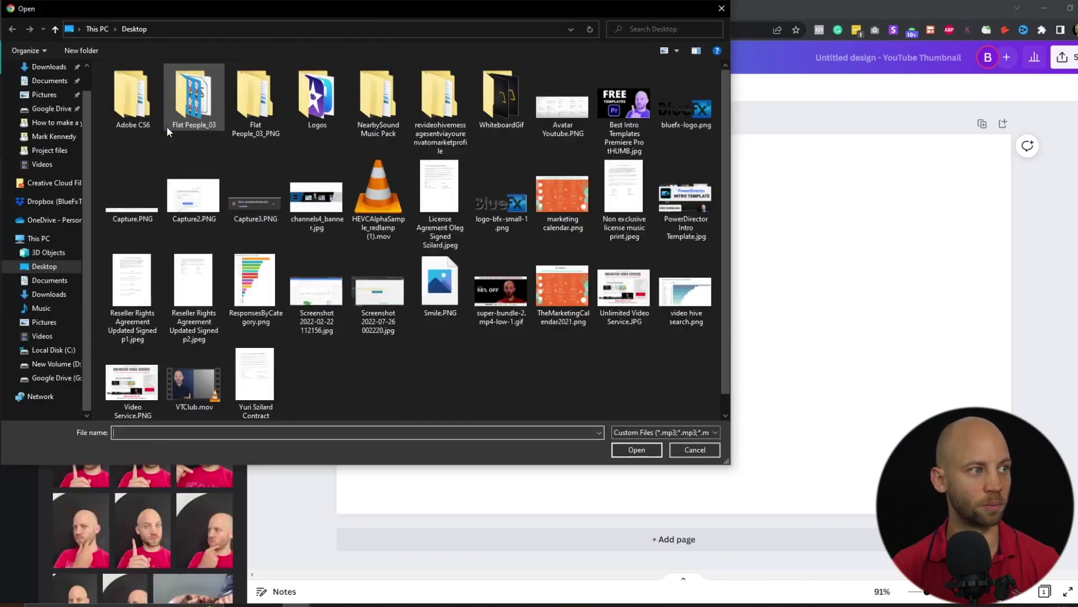
click(440, 289)
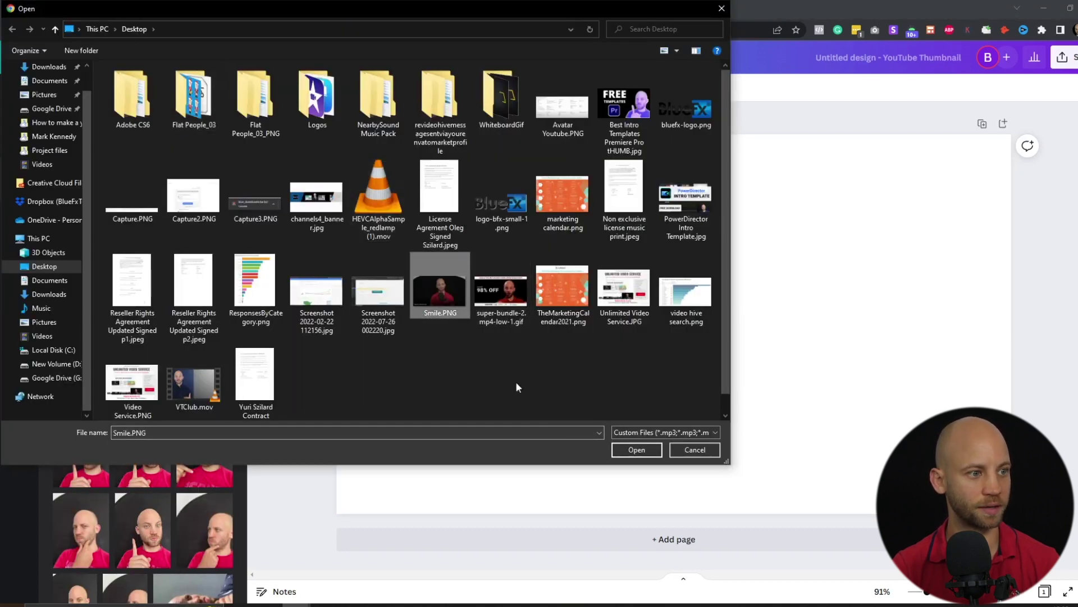
click(637, 450)
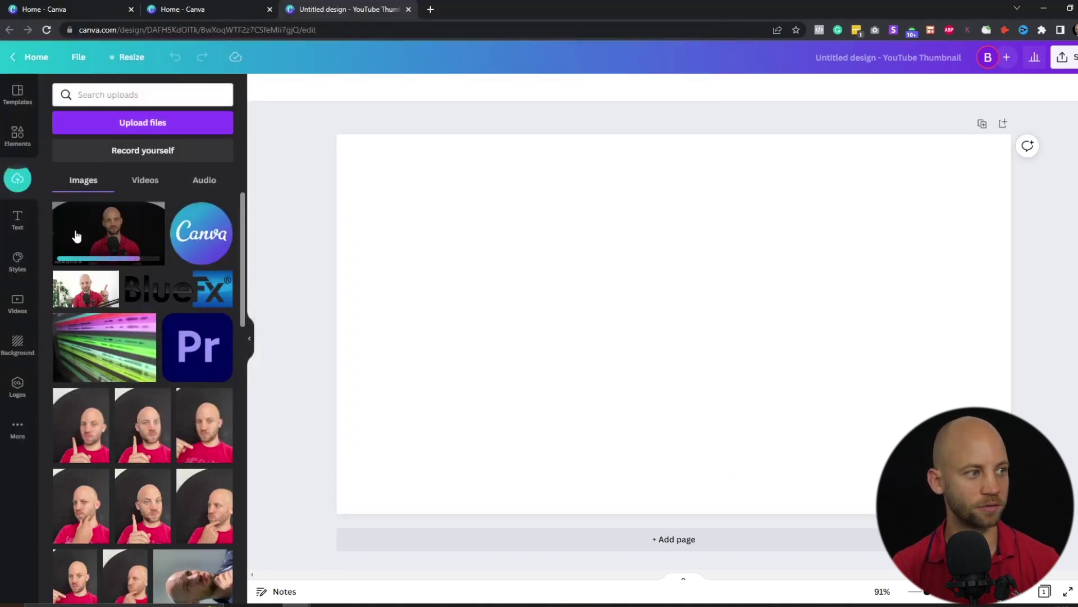
Place the presenter frame on the page, enlarge it to overfill, and shift it right.
drag(78, 227, 475, 216)
drag(457, 421, 267, 518)
drag(859, 191, 1034, 112)
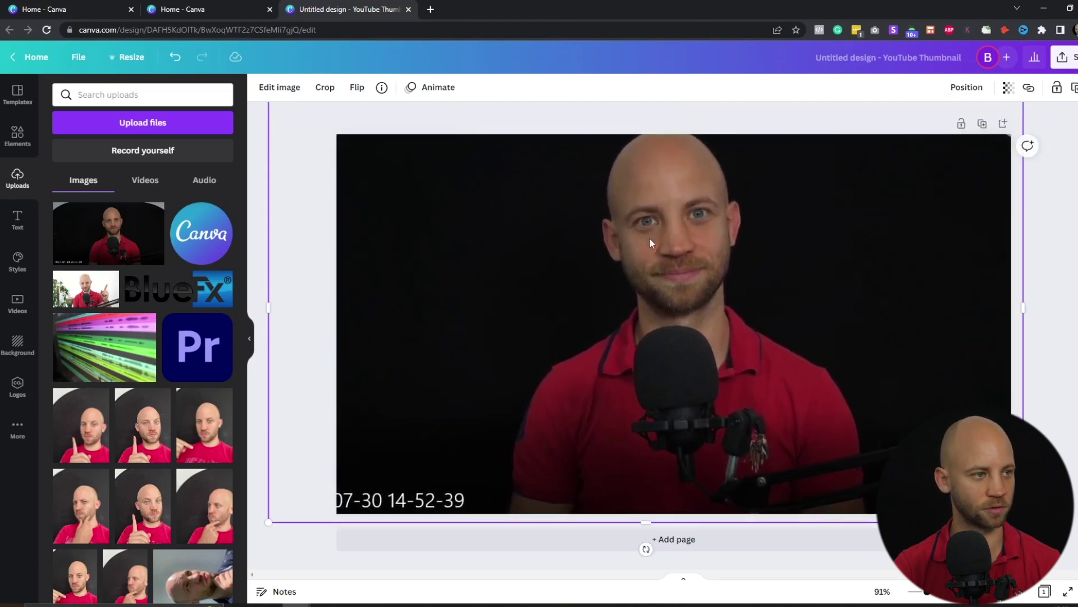
drag(631, 241, 920, 235)
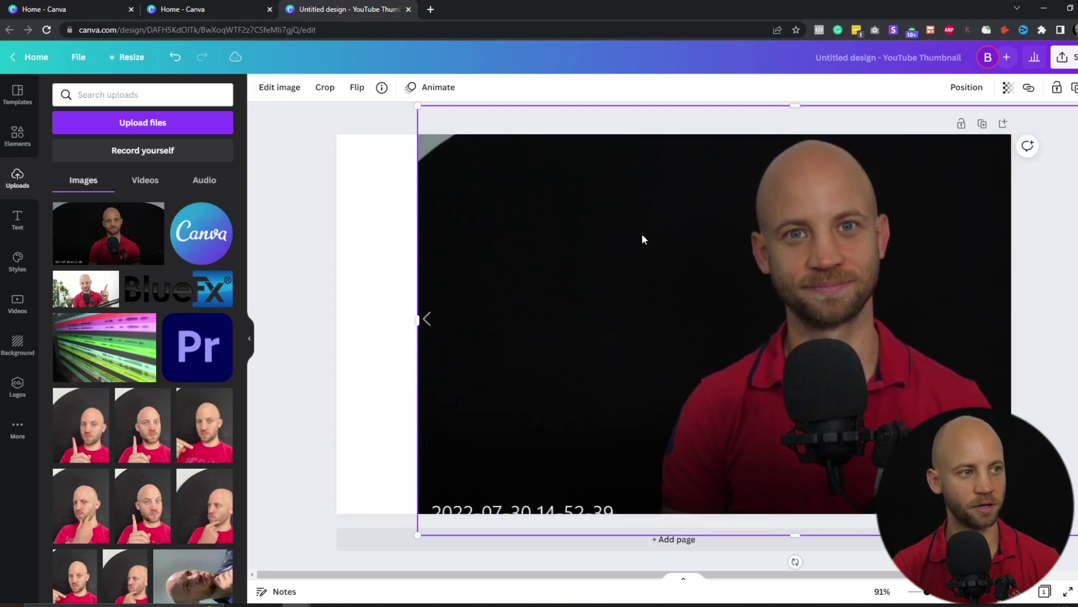
Crop away the image's left part so the page's left side stays blank.
click(325, 88)
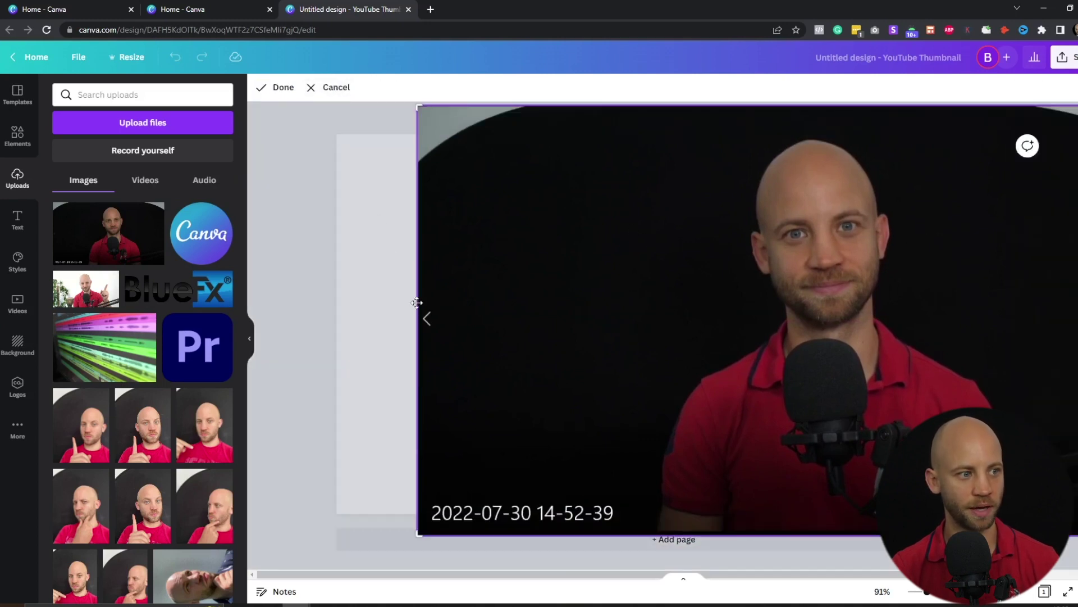
drag(418, 107, 604, 96)
click(279, 88)
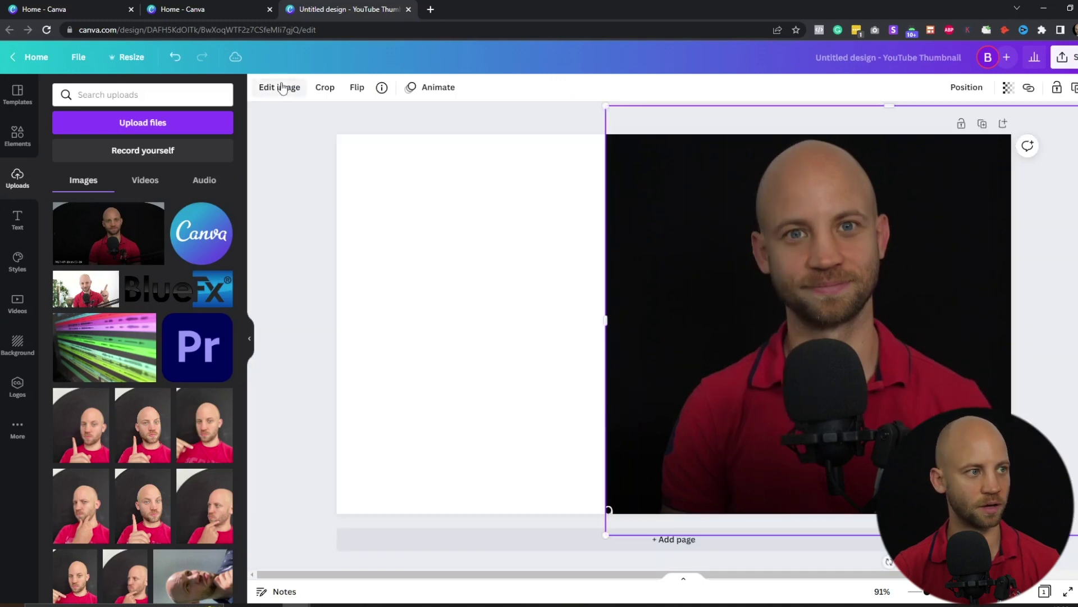
click(455, 259)
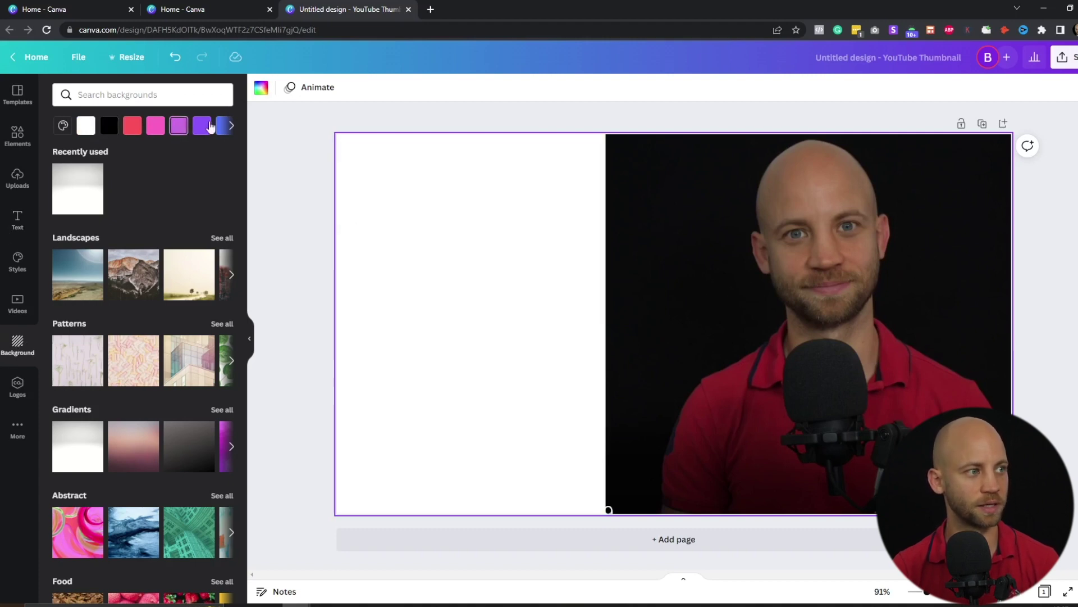
Set the page background to the default red swatch.
click(63, 127)
scroll(112, 228, down, 1)
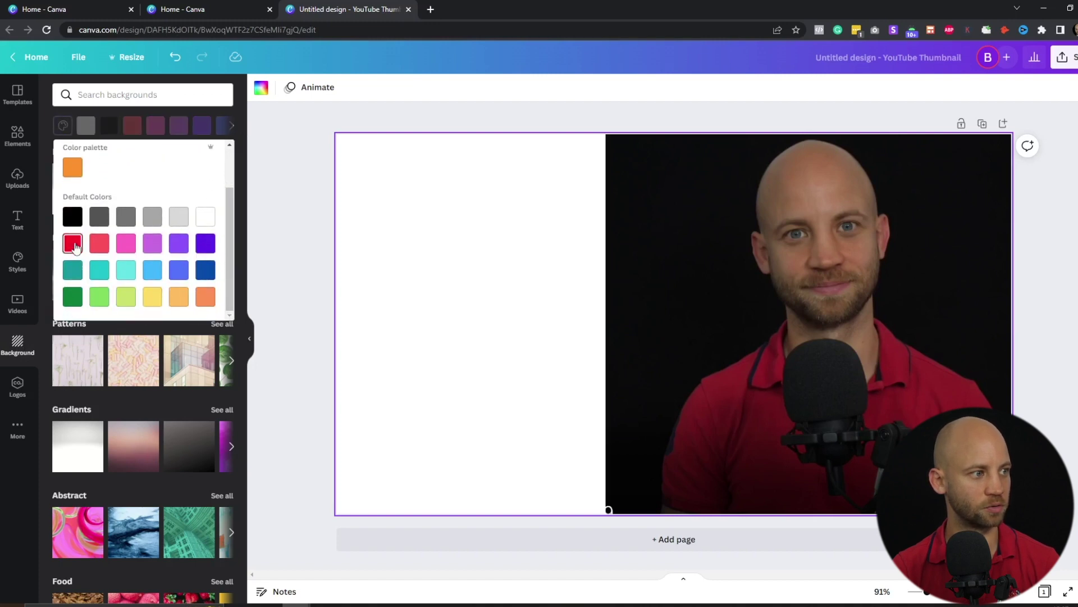
click(73, 244)
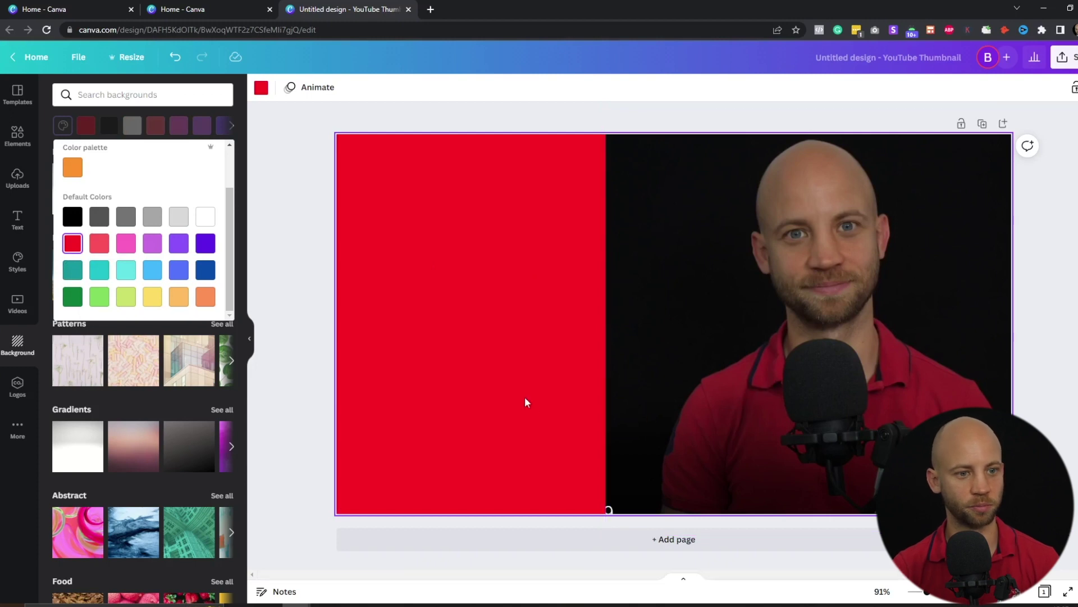
click(18, 220)
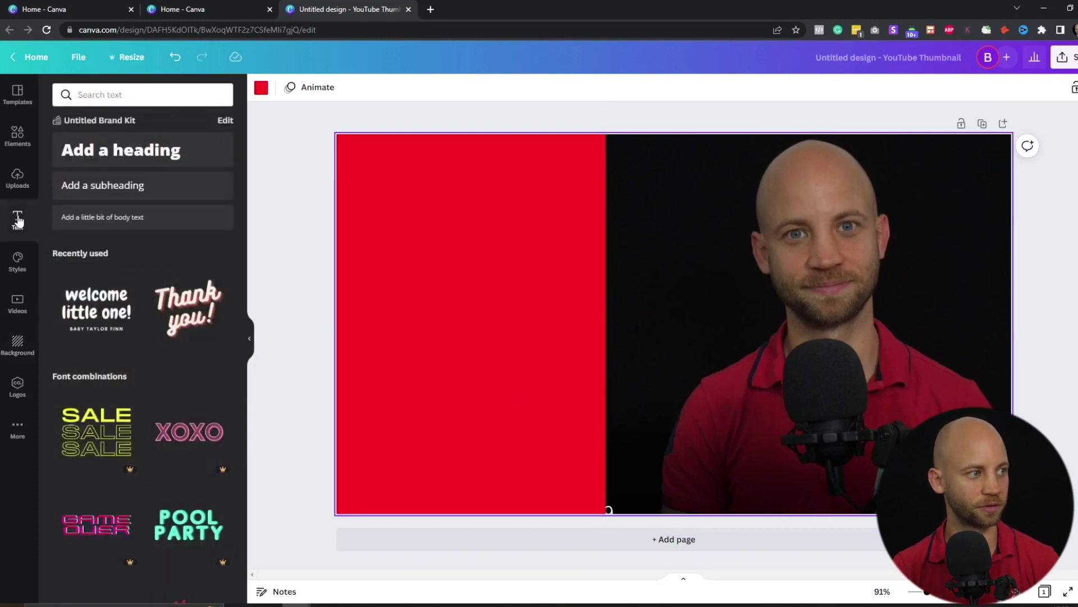
Add a 'FREE' heading, enlarged and placed at the top-left of the red half.
drag(90, 147, 442, 266)
text(fre)
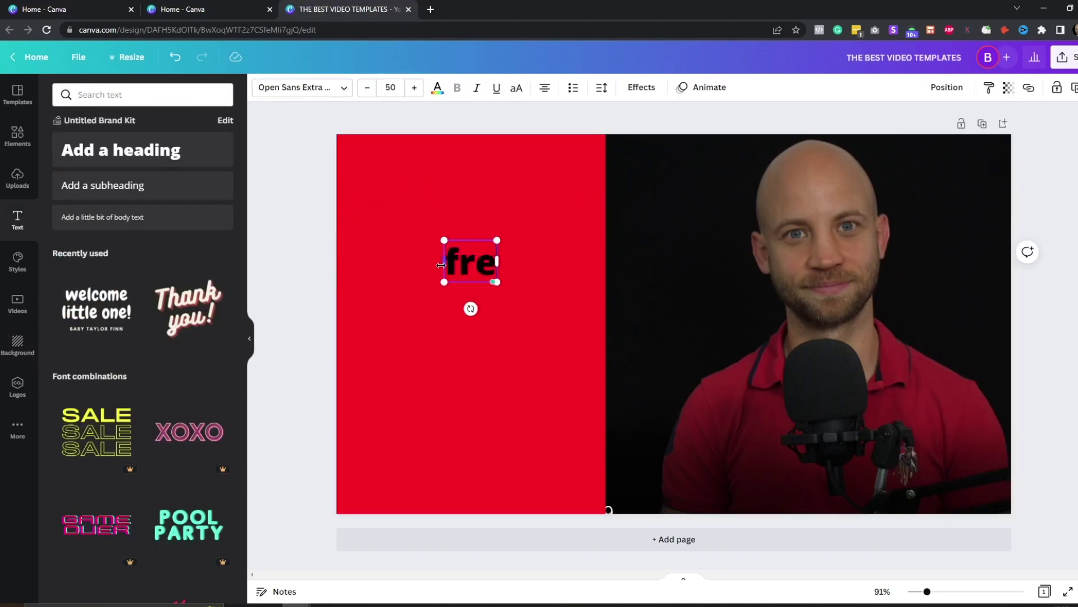
text(e)
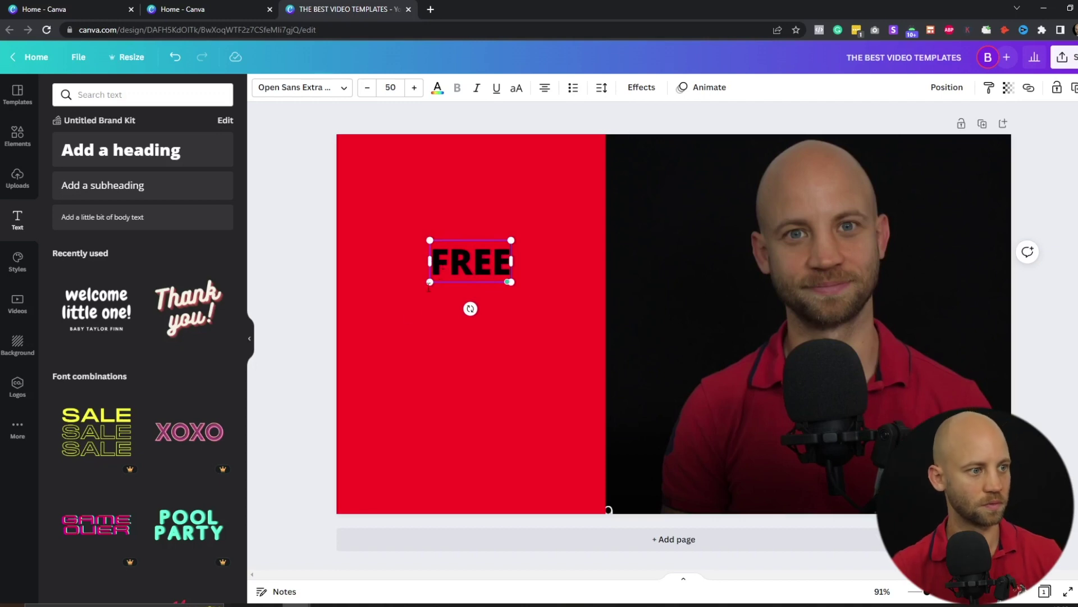
click(425, 342)
drag(463, 264, 625, 260)
drag(501, 229, 446, 216)
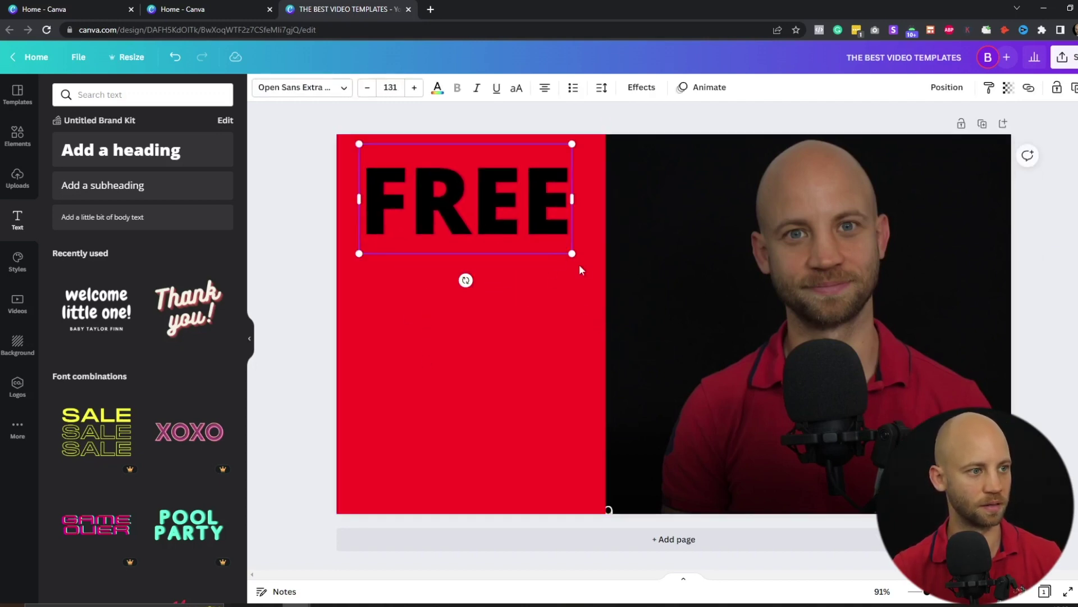
drag(572, 257, 583, 264)
Add the VIDEO and TEMPLATES headings below it, then select all three words.
drag(121, 150, 422, 295)
text(VIDEO)
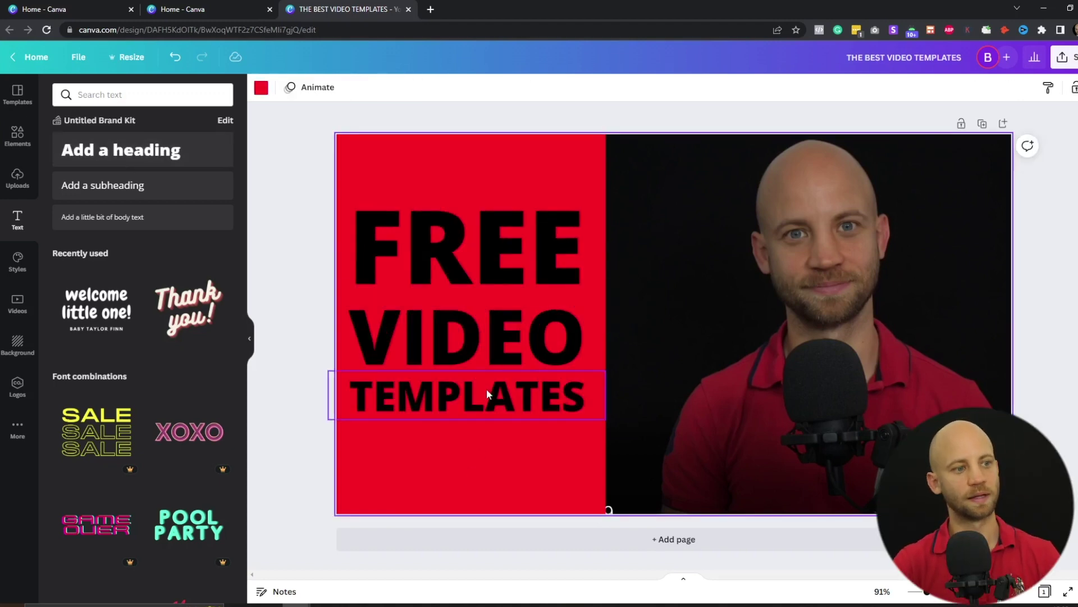
mouse_move(927, 597)
mouse_down()
mouse_move(912, 597)
mouse_move(924, 596)
mouse_up()
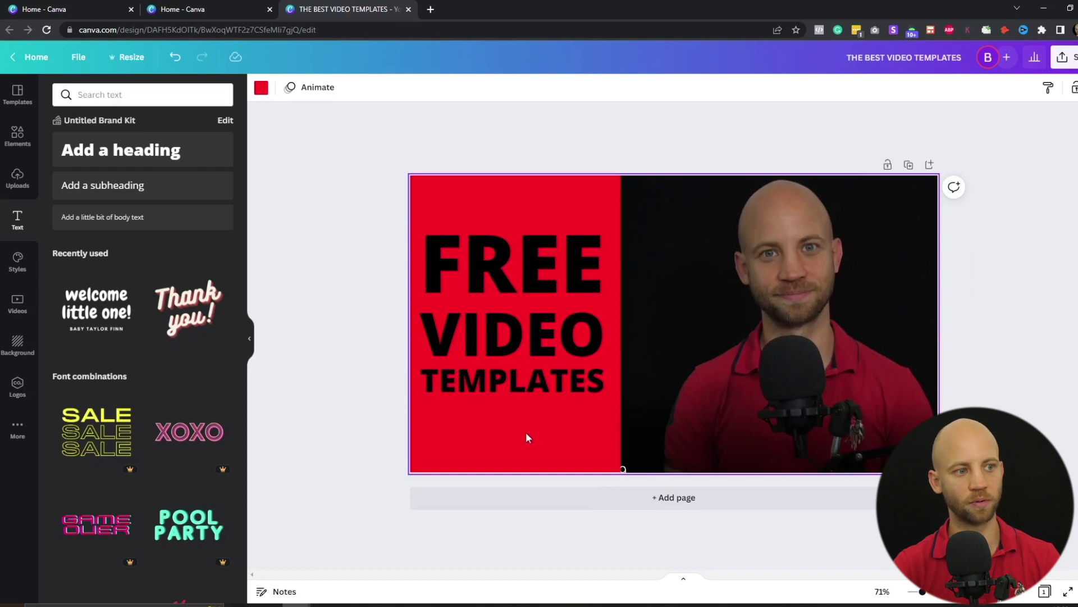
click(521, 383)
shift+click(517, 345)
shift+click(507, 268)
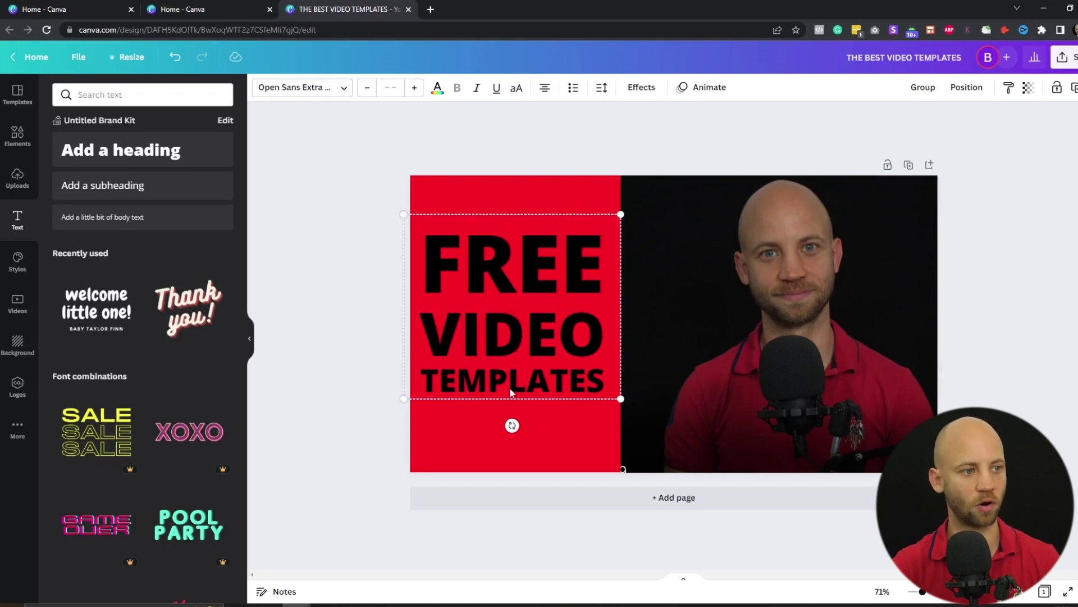
Make the headings white and raise the photo's brightness to 22 and contrast to 36.
click(437, 88)
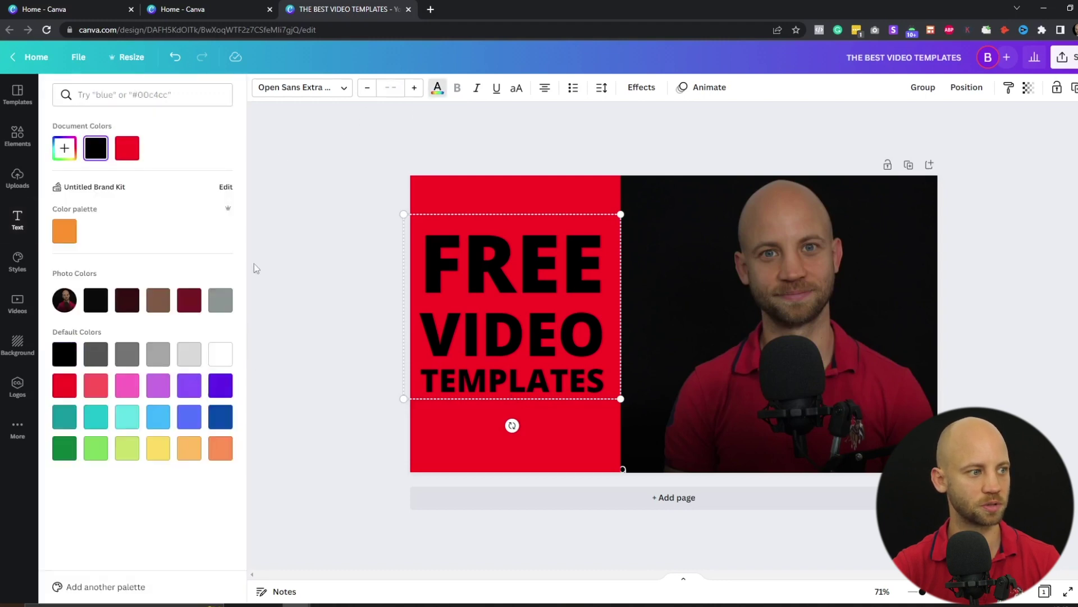
click(220, 353)
click(597, 139)
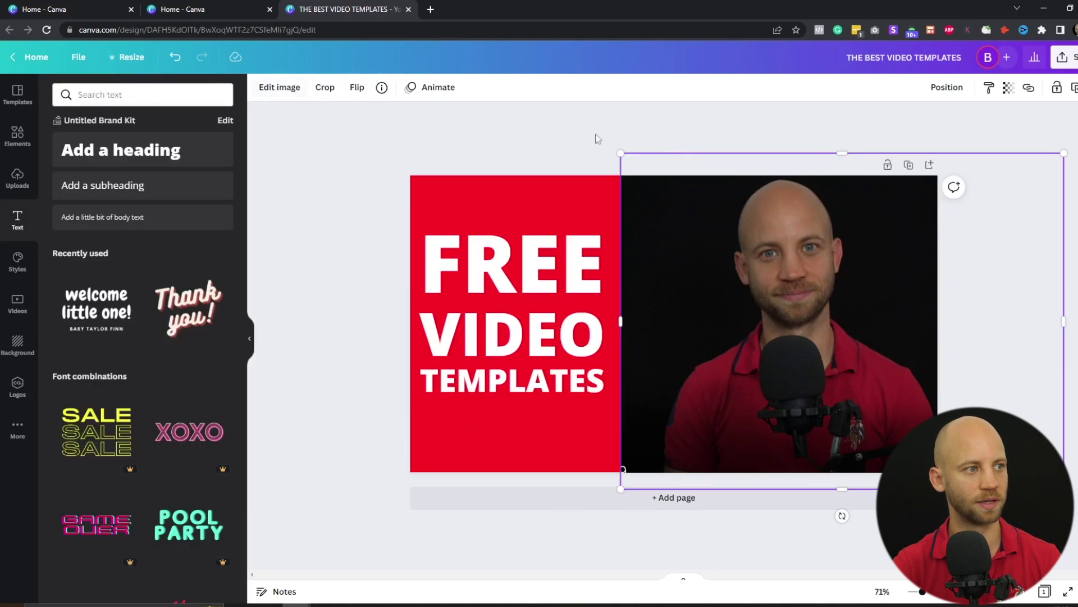
click(287, 95)
scroll(140, 225, down, 3)
drag(143, 195, 175, 227)
drag(144, 260, 158, 261)
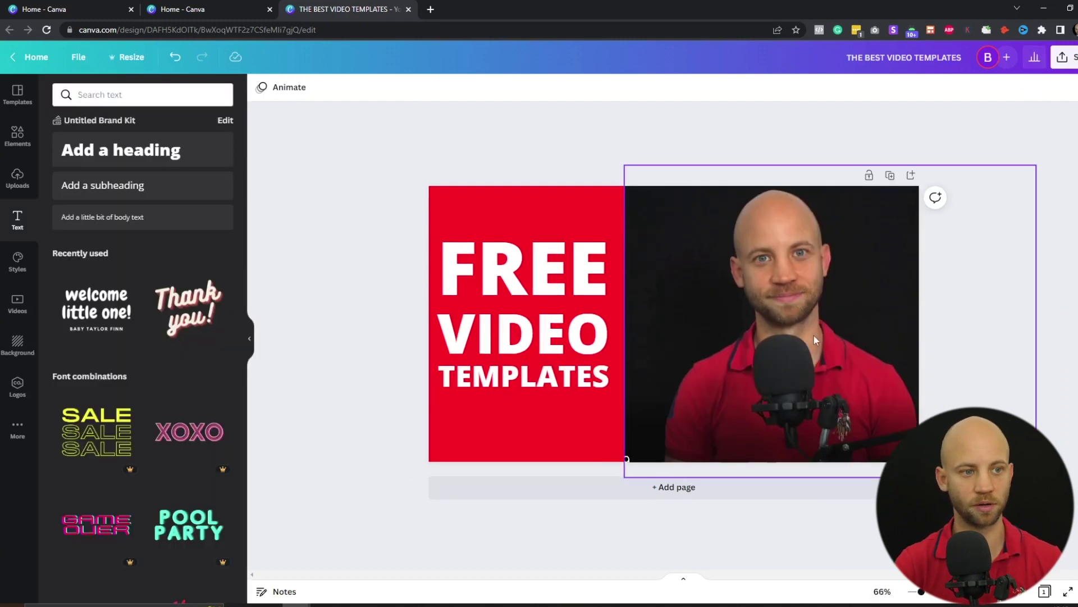
Download the thumbnail as a PNG.
click(821, 180)
click(1070, 57)
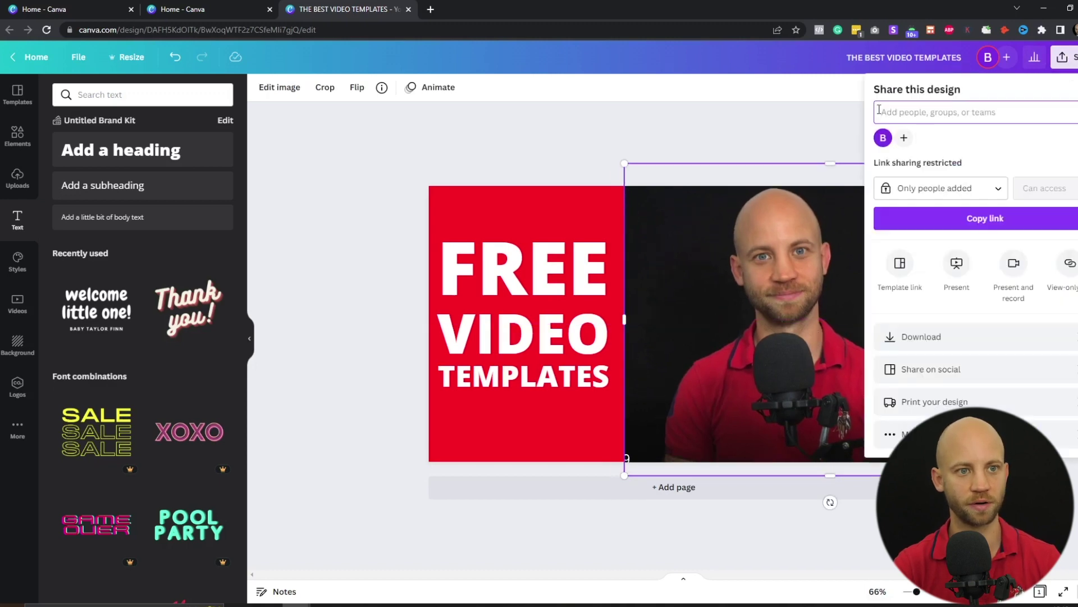
click(948, 340)
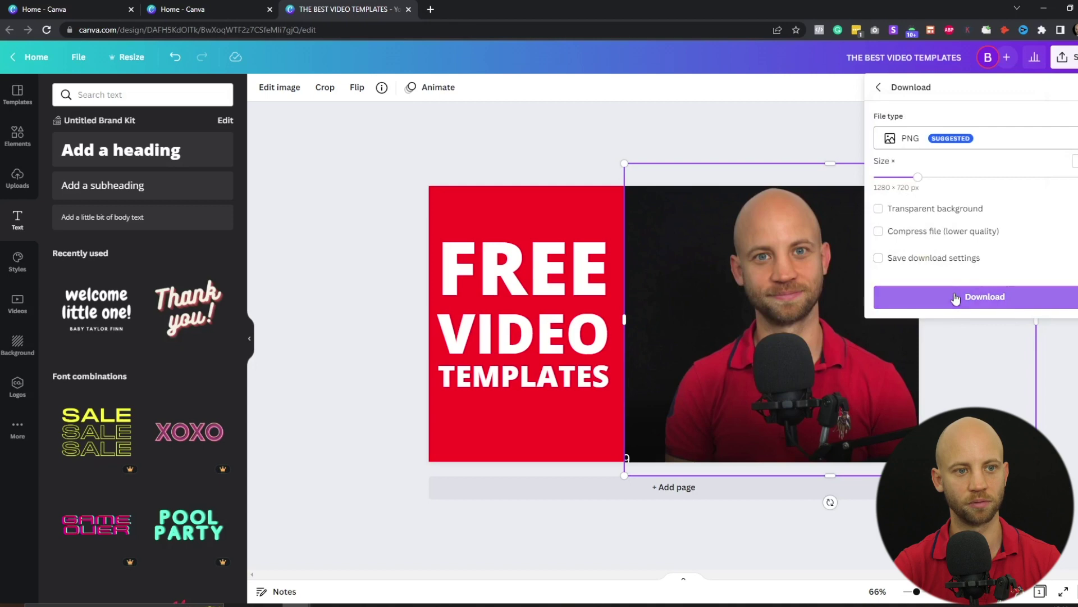
click(953, 300)
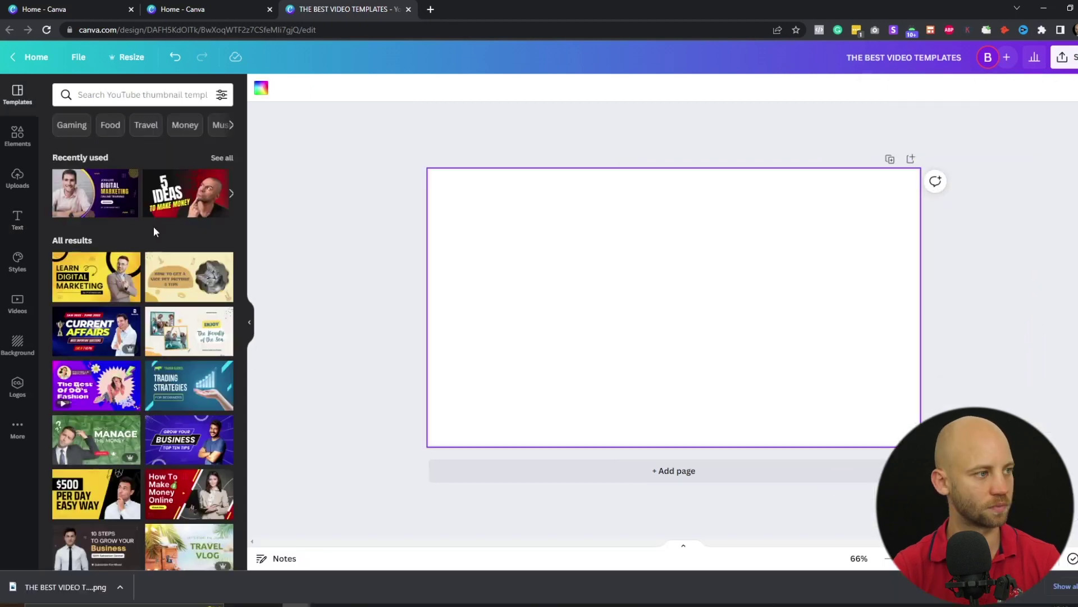
Apply the 'Digital Marketing Online Training' YouTube thumbnail template to the blank page.
scroll(152, 224, down, 10)
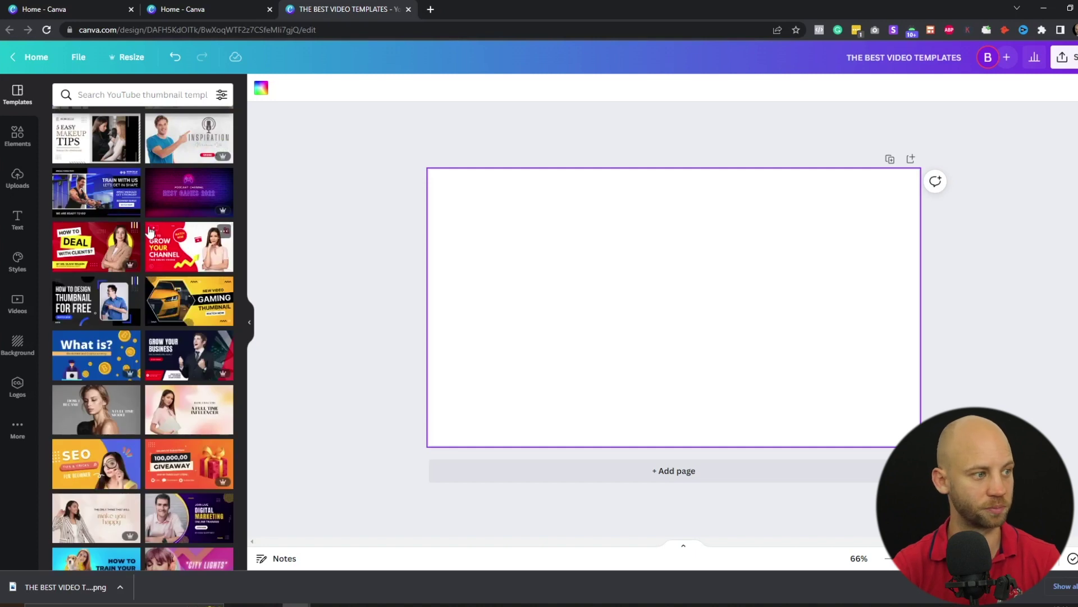
scroll(150, 232, down, 2)
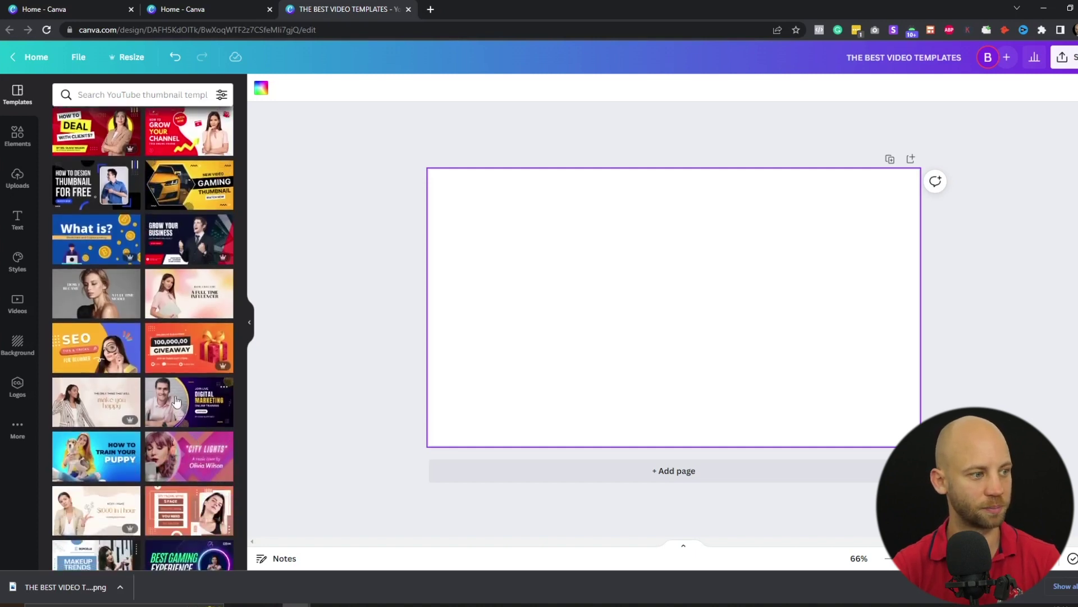
click(176, 401)
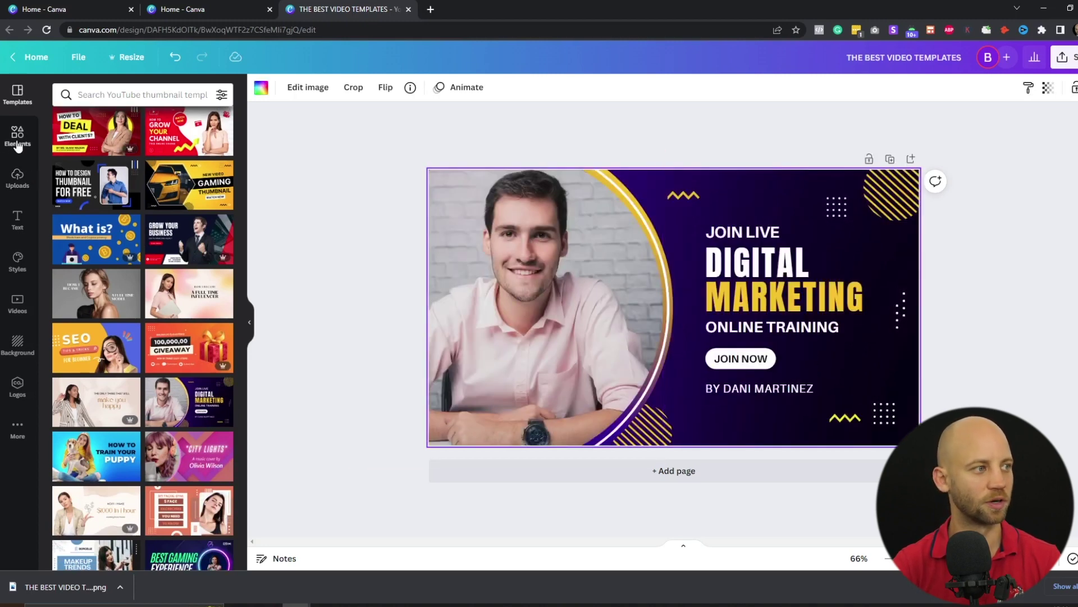
click(17, 138)
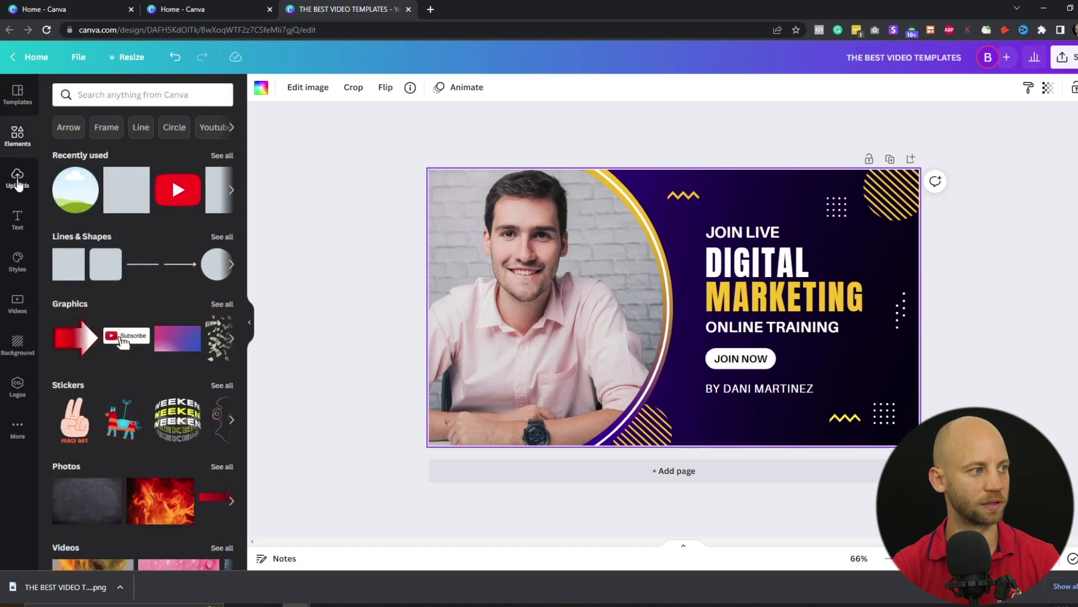
click(18, 179)
Drop the Smile frame capture onto the template's man photo, then edit the DIGITAL MARKETING heading.
drag(138, 240, 518, 260)
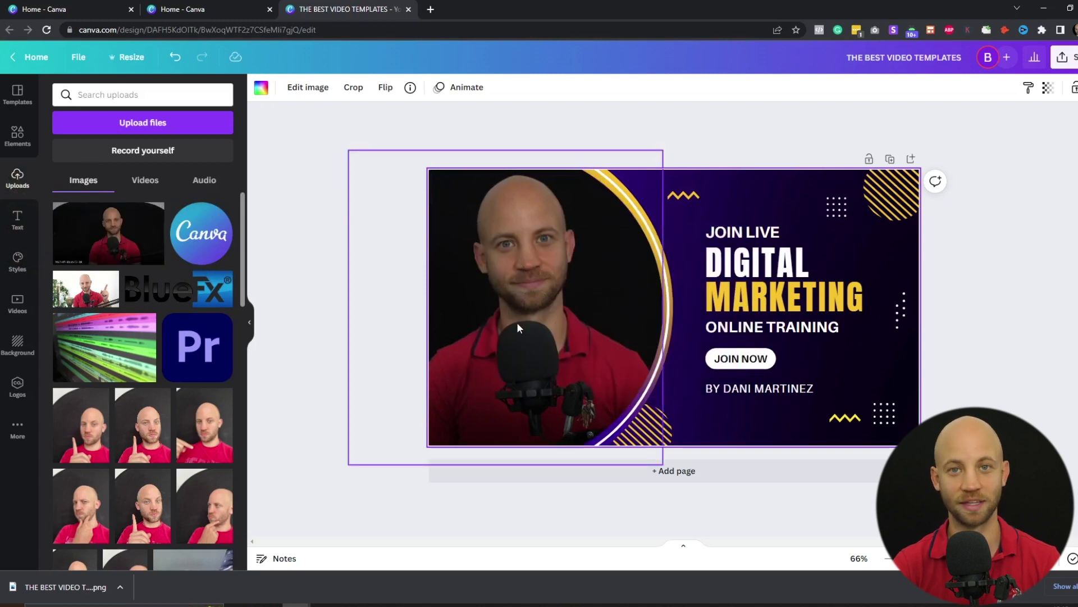
click(726, 261)
double_click(769, 270)
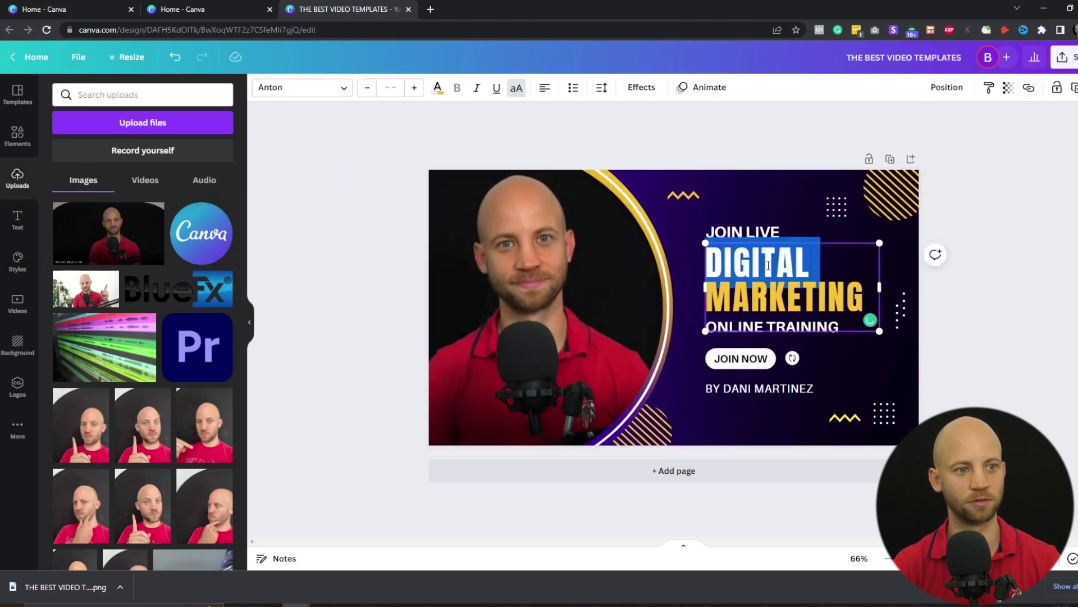
click(769, 270)
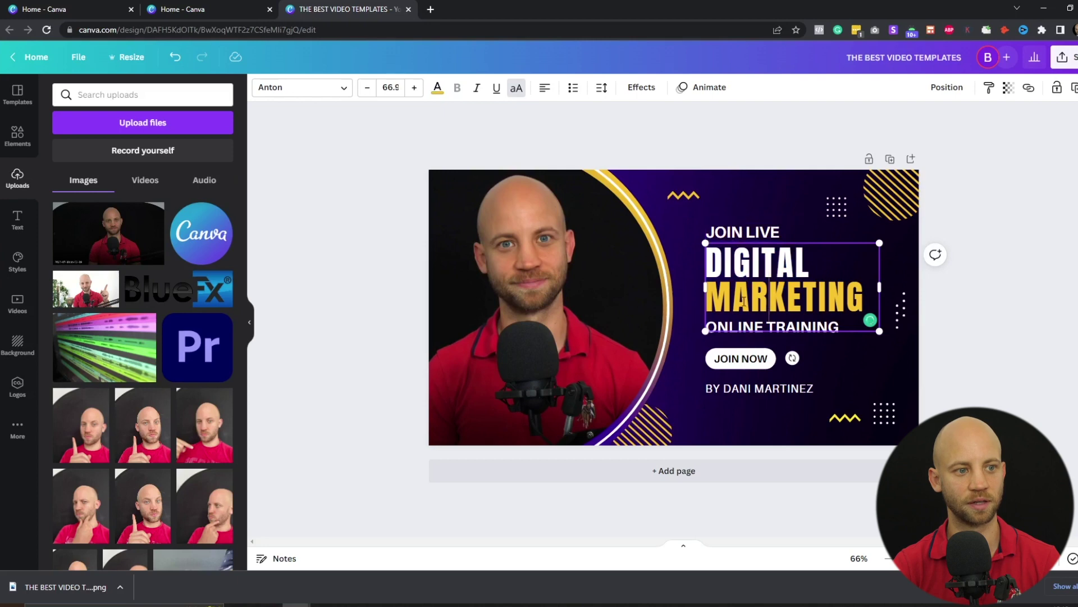